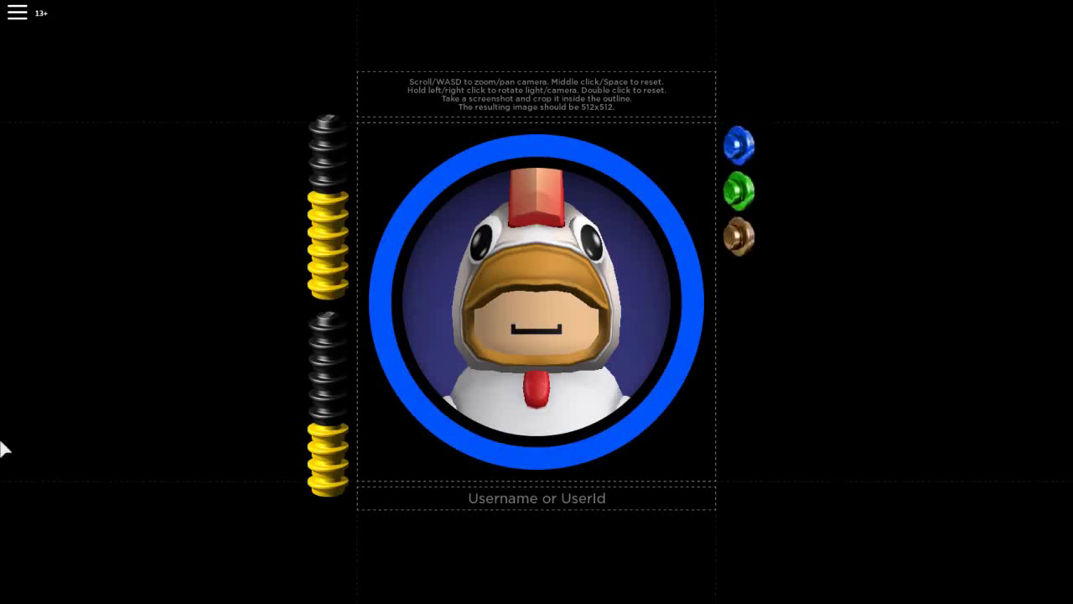
Turn the chicken avatar sideways, face it front again, and try two light angles.
{"action": "key", "text": "a"}
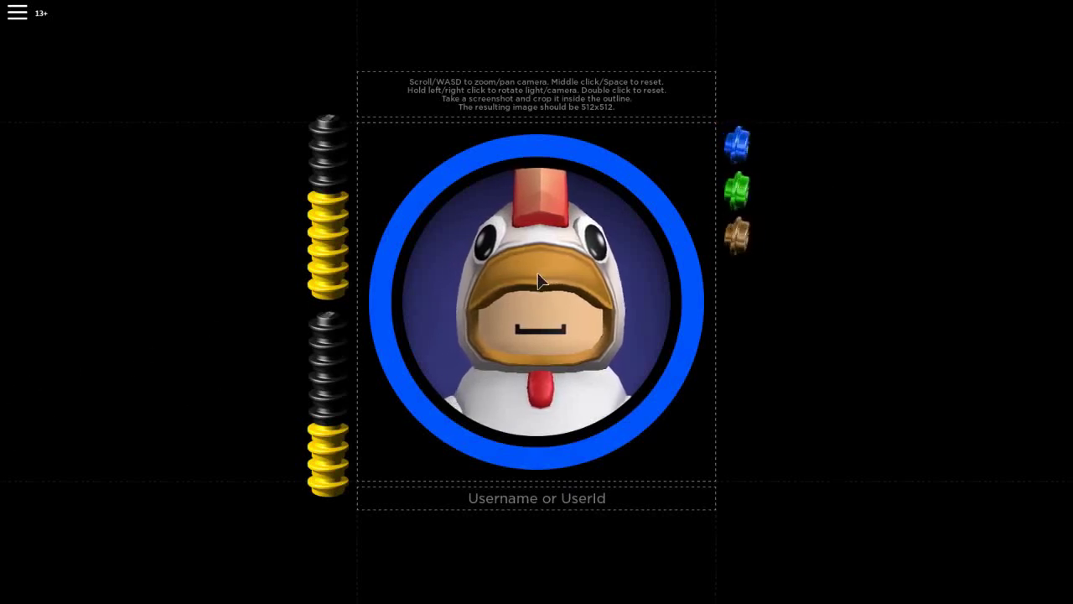
{"action": "key", "text": "space"}
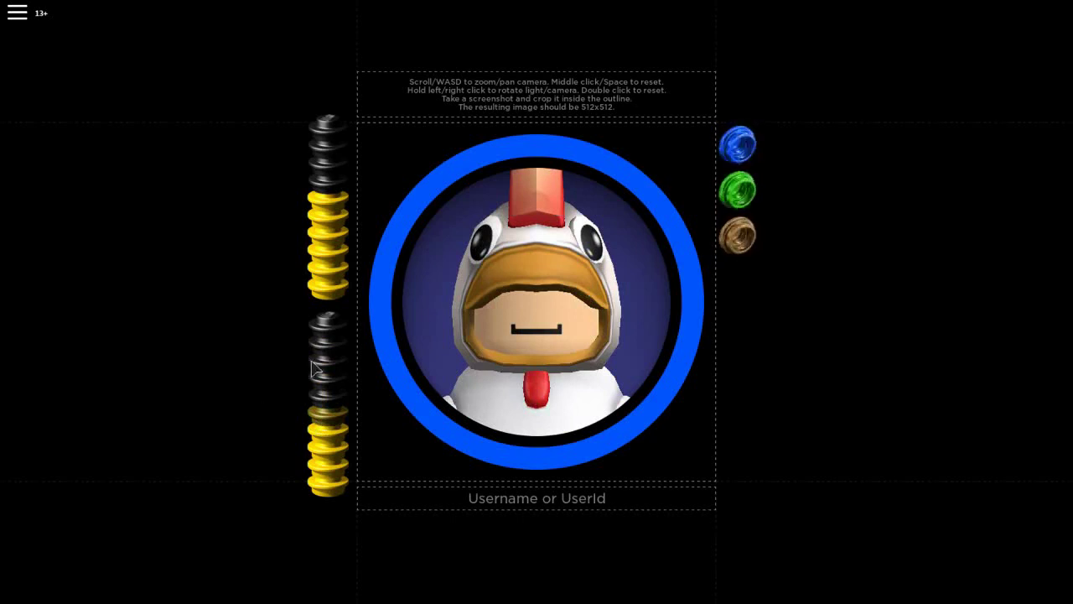
{"action": "mouse_move", "coordinate": [541, 237]}
{"action": "left_mouse_down"}
{"action": "mouse_move", "coordinate": [714, 225]}
{"action": "mouse_move", "coordinate": [544, 286]}
{"action": "left_mouse_up"}
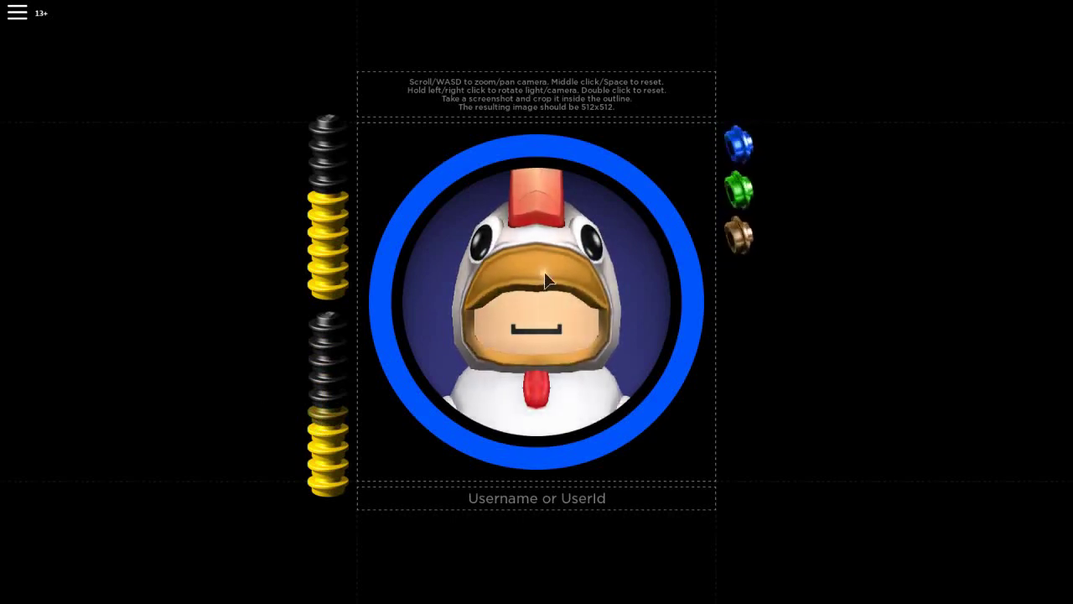
{"action": "left_click_drag", "start_coordinate": [568, 308], "coordinate": [549, 300]}
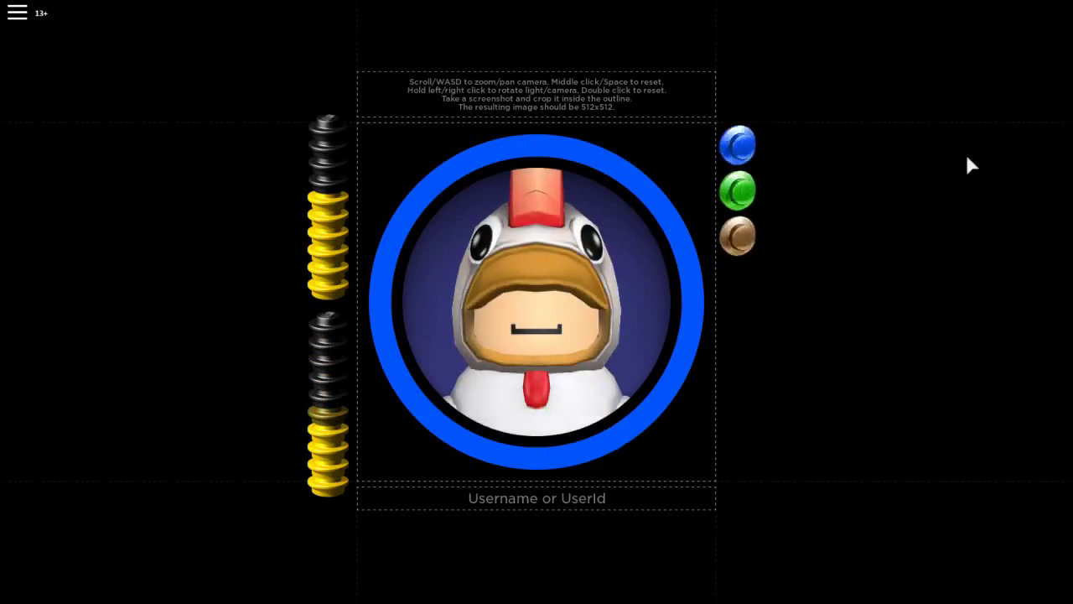
Preview green and brown rings, then settle on the blue ring and background.
{"action": "left_click", "coordinate": [739, 193]}
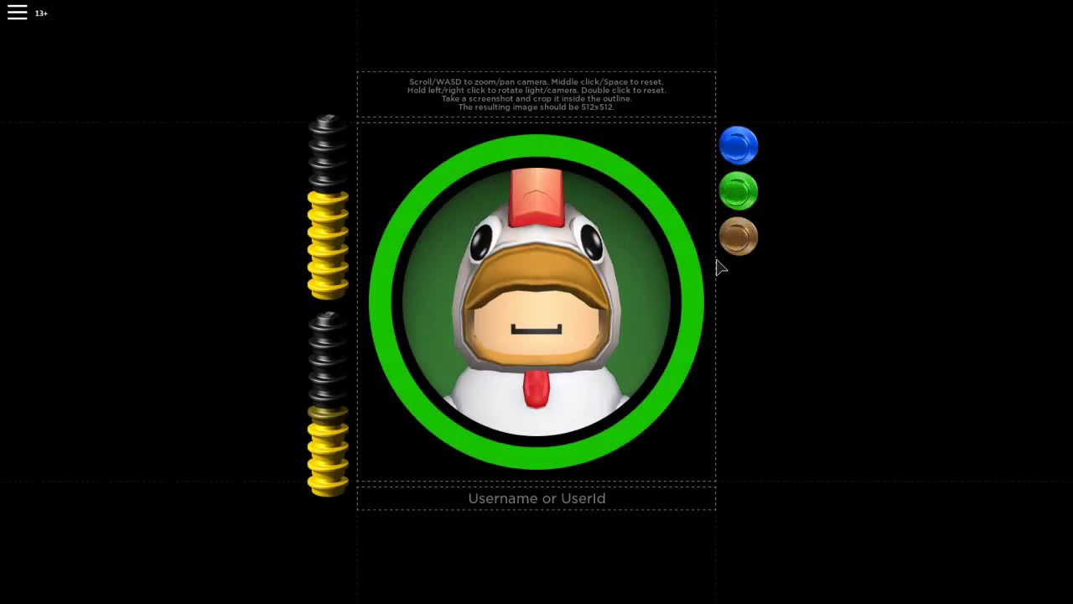
{"action": "left_click", "coordinate": [738, 238]}
{"action": "left_click", "coordinate": [738, 192]}
{"action": "left_click", "coordinate": [735, 150]}
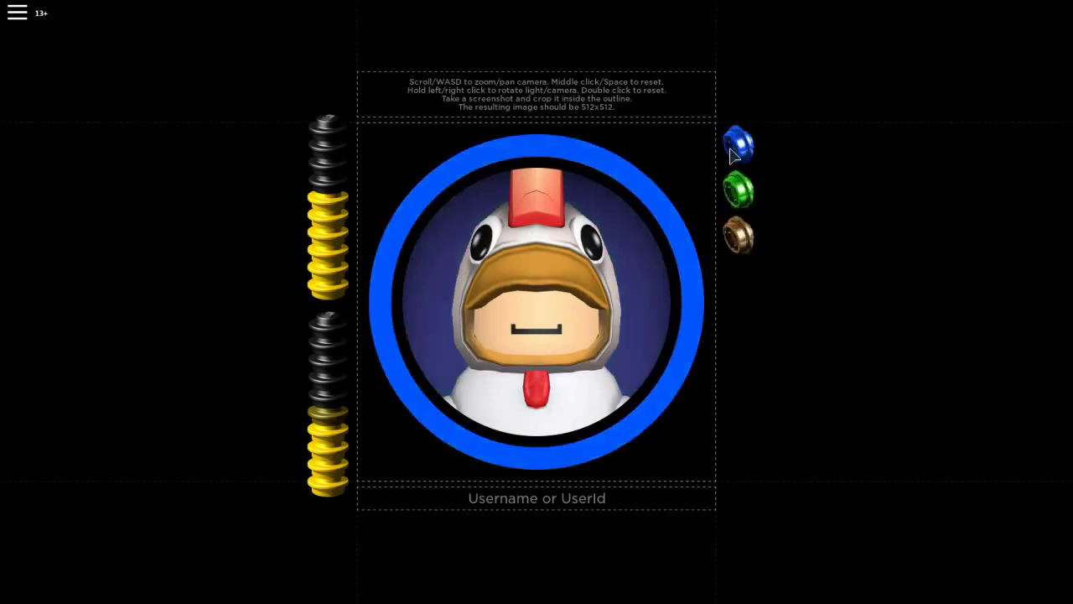
{"action": "left_click", "coordinate": [738, 192]}
{"action": "left_click", "coordinate": [741, 143]}
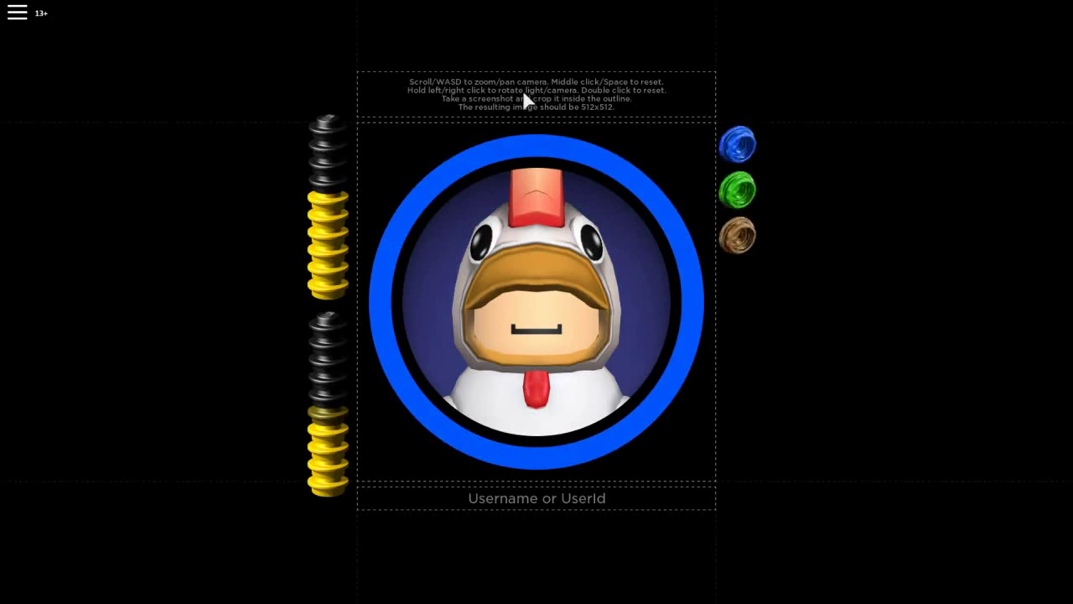
Reset the camera to the front view and raise the light intensity with the left sliders.
{"action": "left_click_drag", "start_coordinate": [497, 284], "coordinate": [510, 281]}
{"action": "double_click", "coordinate": [510, 280]}
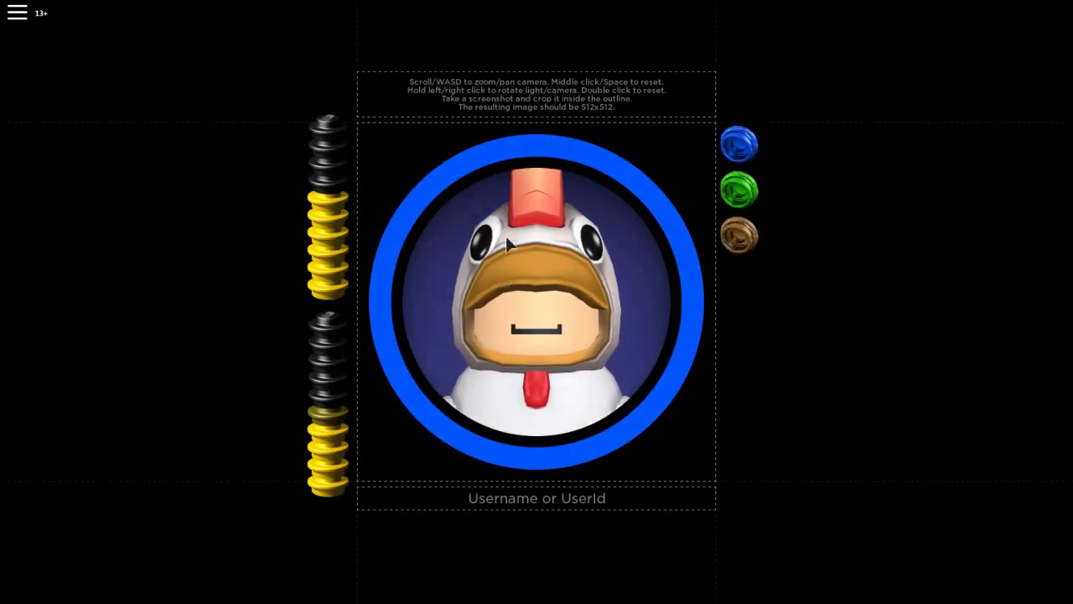
{"action": "mouse_move", "coordinate": [324, 180]}
{"action": "left_mouse_down"}
{"action": "mouse_move", "coordinate": [327, 152]}
{"action": "mouse_move", "coordinate": [327, 180]}
{"action": "left_mouse_up"}
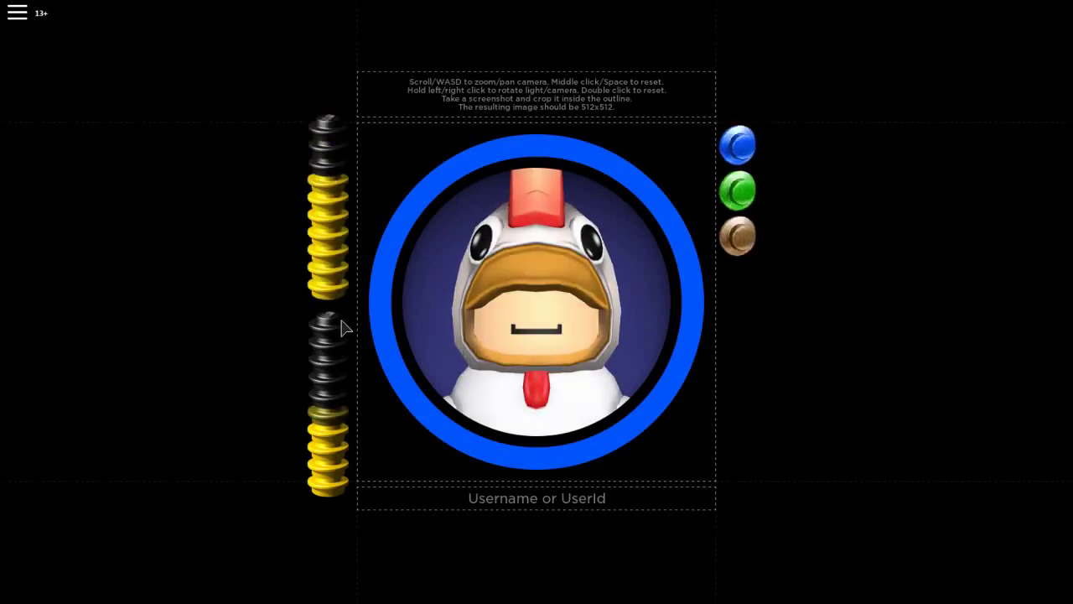
{"action": "left_click_drag", "start_coordinate": [343, 326], "coordinate": [329, 419]}
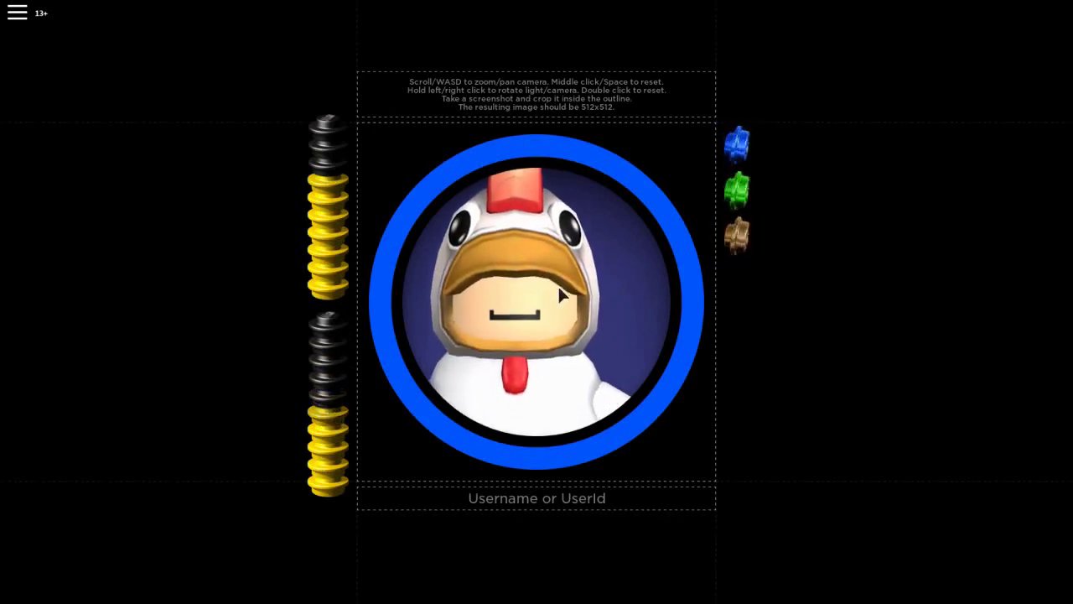
{"action": "scroll", "coordinate": [560, 285], "scroll_direction": "down", "scroll_amount": 2}
{"action": "scroll", "coordinate": [567, 291], "scroll_direction": "up", "scroll_amount": 2}
{"action": "scroll", "coordinate": [562, 292], "scroll_direction": "up", "scroll_amount": 3}
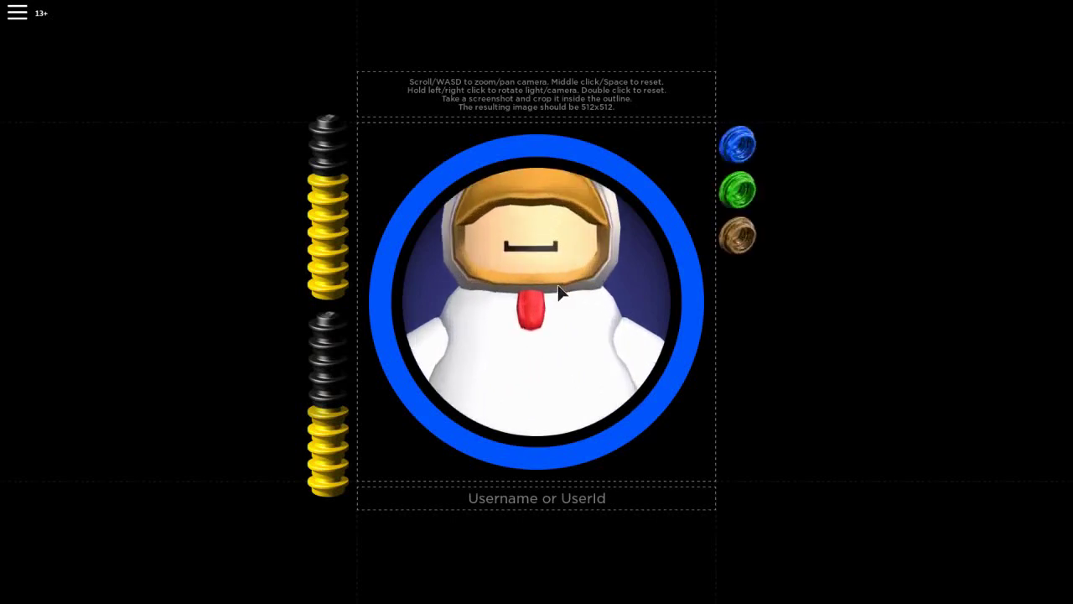
{"action": "scroll", "coordinate": [554, 287], "scroll_direction": "down", "scroll_amount": 3}
{"action": "scroll", "coordinate": [549, 302], "scroll_direction": "down", "scroll_amount": 2}
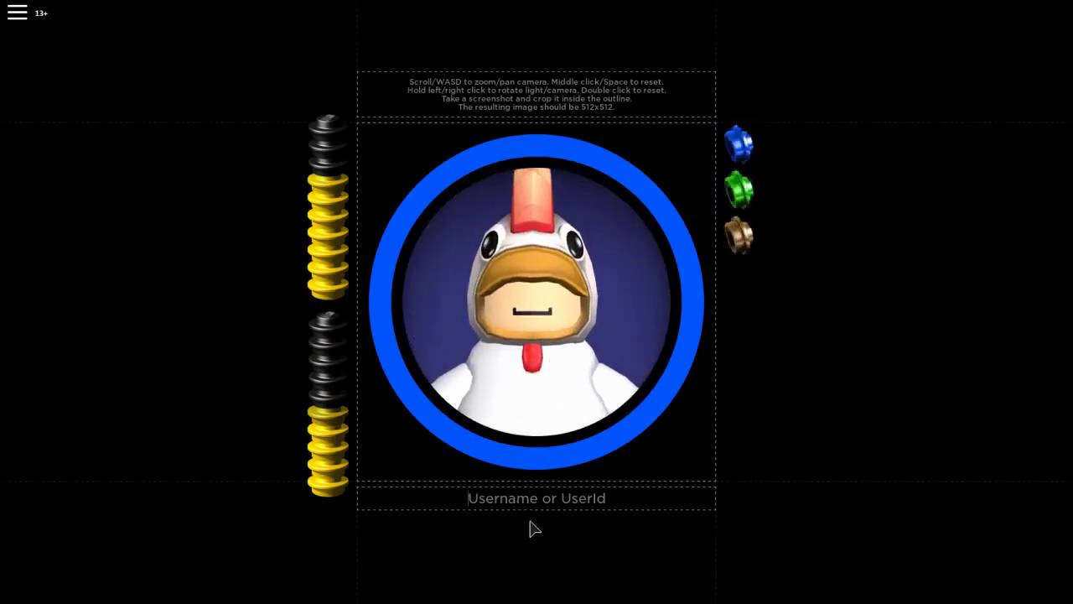
{"action": "type", "text": "Clevewr"}
Fix the mistyped name and load the Clever Chicken avatar.
{"action": "key", "text": "BackSpace"}
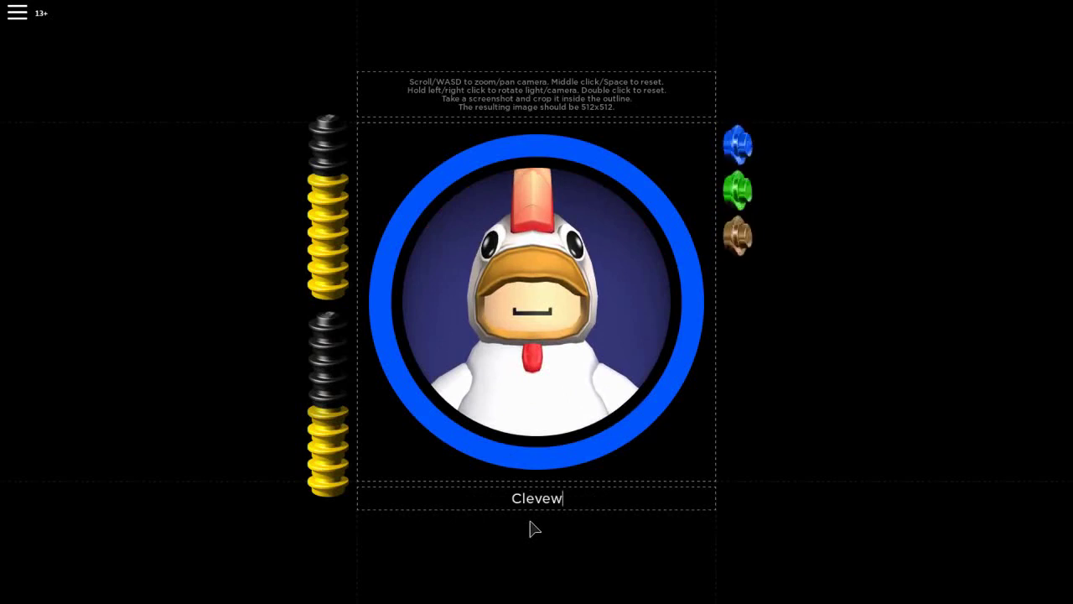
{"action": "key", "text": "BackSpace"}
{"action": "type", "text": "r Chic"}
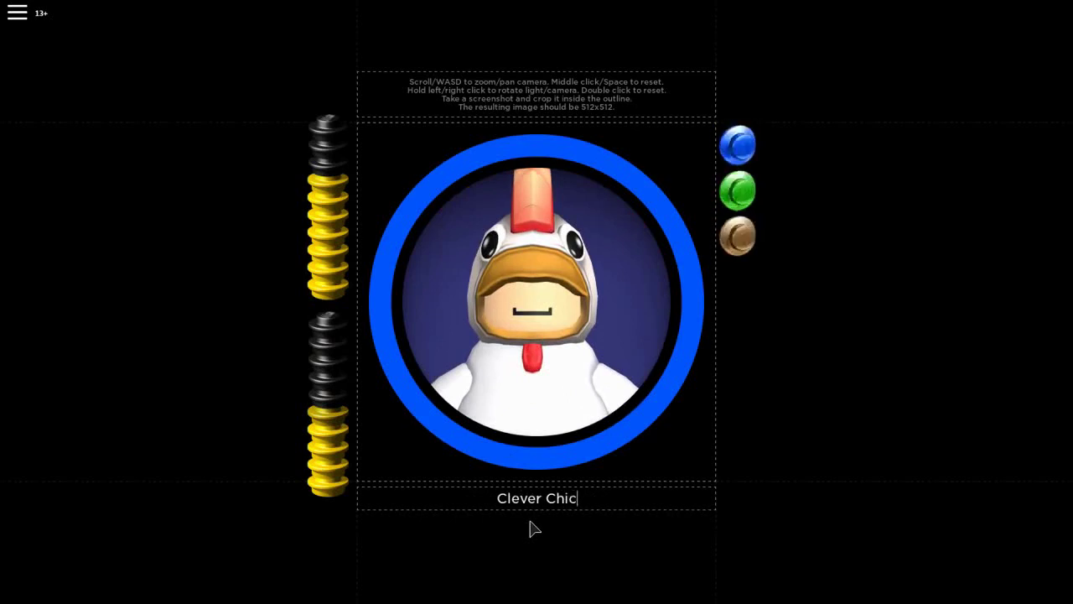
{"action": "type", "text": "ken"}
{"action": "key", "text": "Return"}
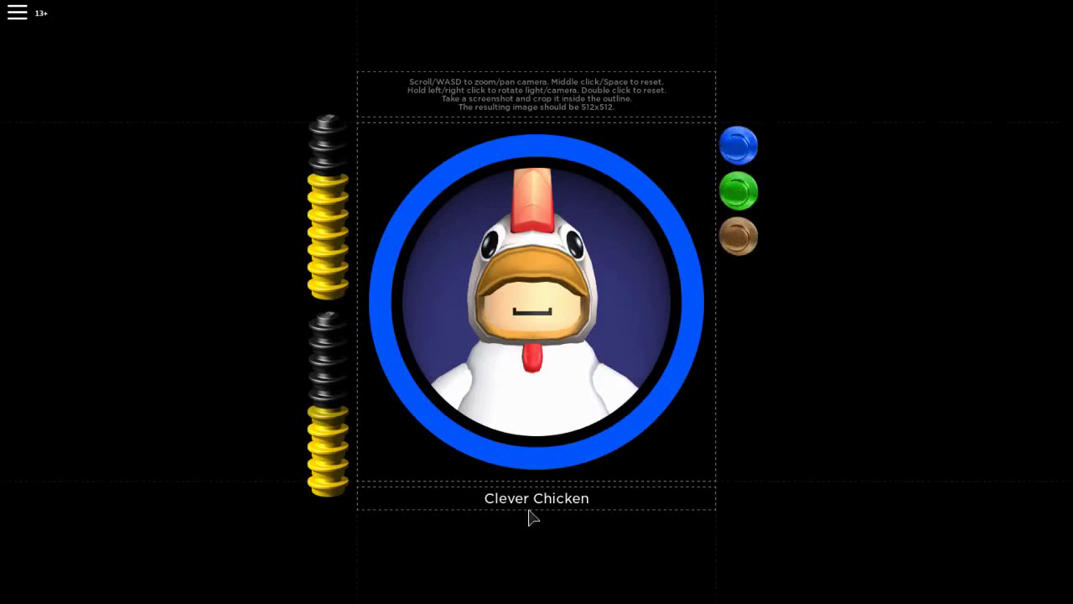
Test lighting angles, reset the light, and clear the old name from the username box.
{"action": "mouse_move", "coordinate": [538, 378]}
{"action": "left_mouse_down"}
{"action": "mouse_move", "coordinate": [560, 335]}
{"action": "mouse_move", "coordinate": [550, 343]}
{"action": "left_mouse_up"}
{"action": "double_click", "coordinate": [549, 343]}
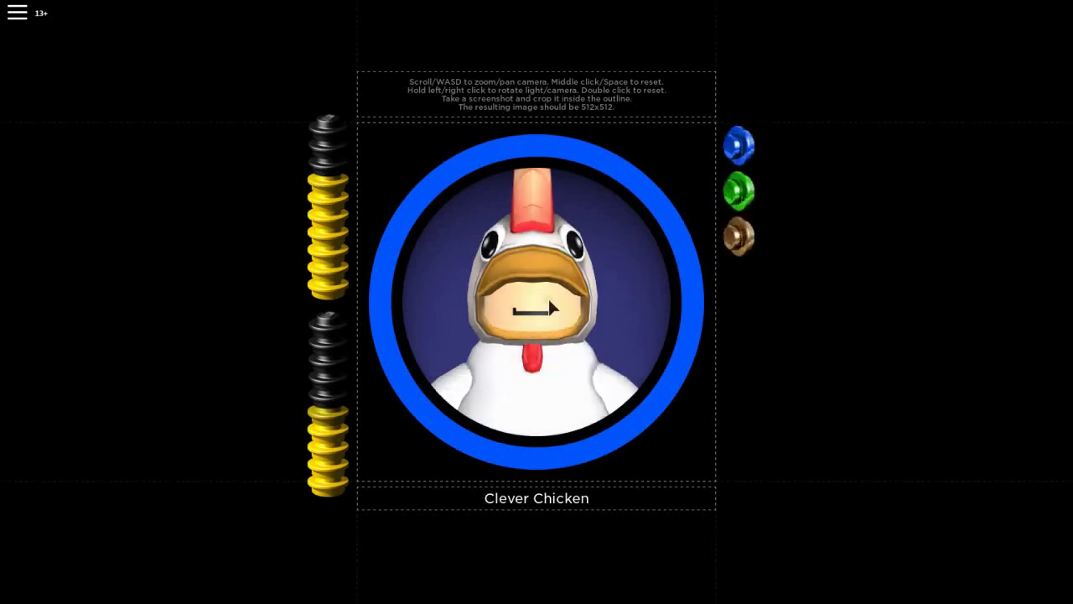
{"action": "left_click_drag", "start_coordinate": [597, 463], "coordinate": [525, 320]}
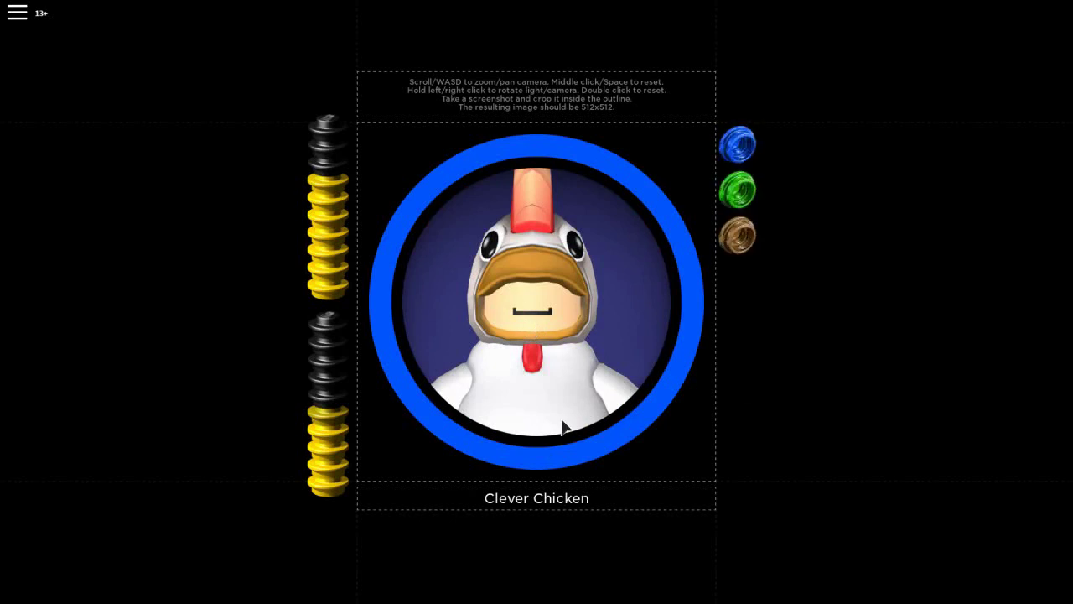
{"action": "left_click", "coordinate": [602, 499]}
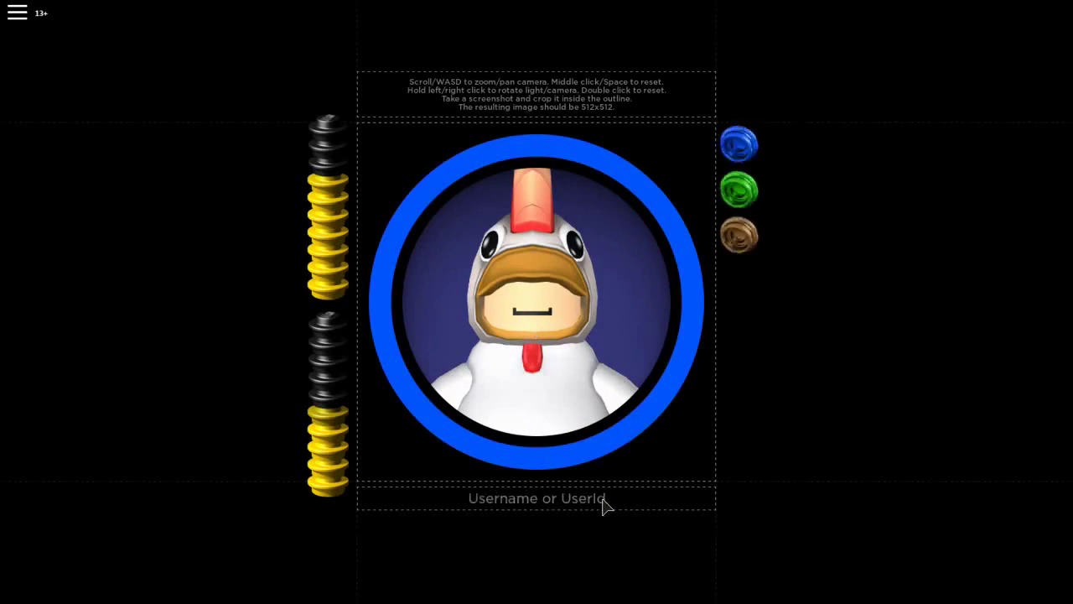
{"action": "type", "text": "fasdfasd"}
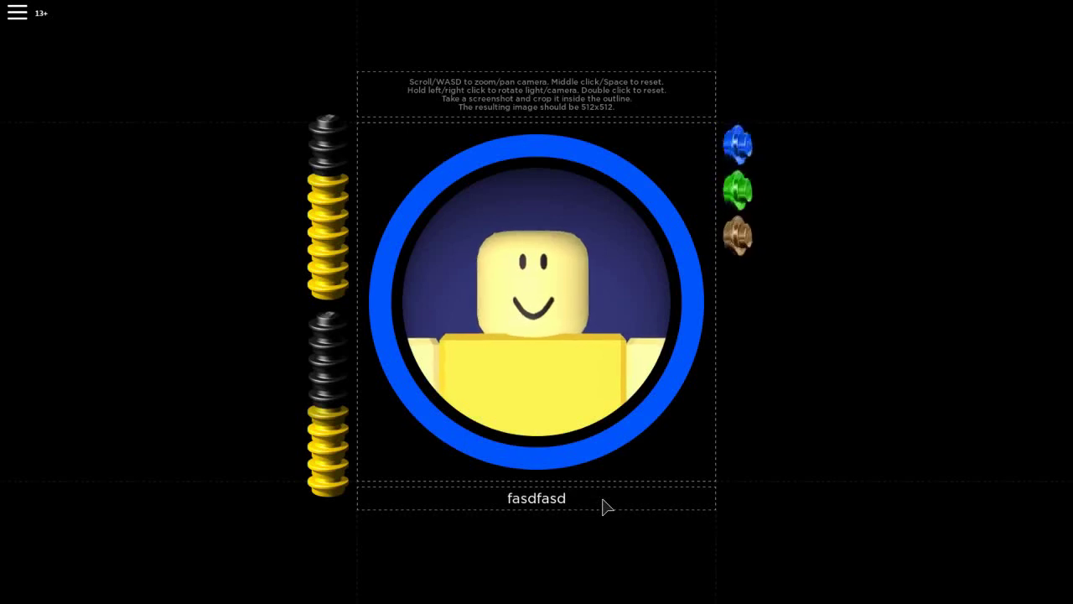
{"action": "left_click", "coordinate": [607, 505]}
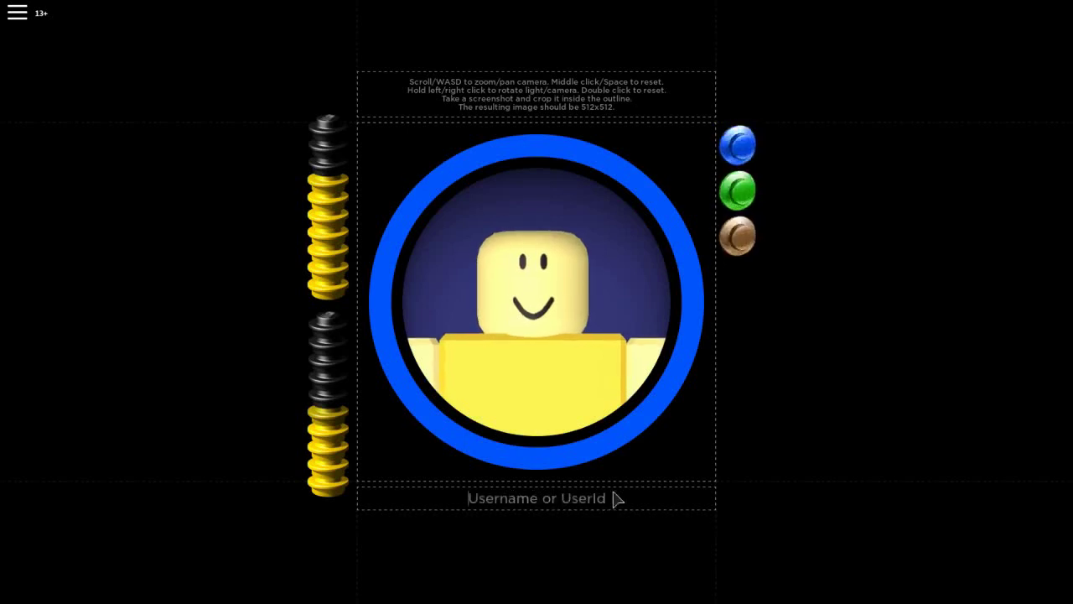
{"action": "type", "text": "To"}
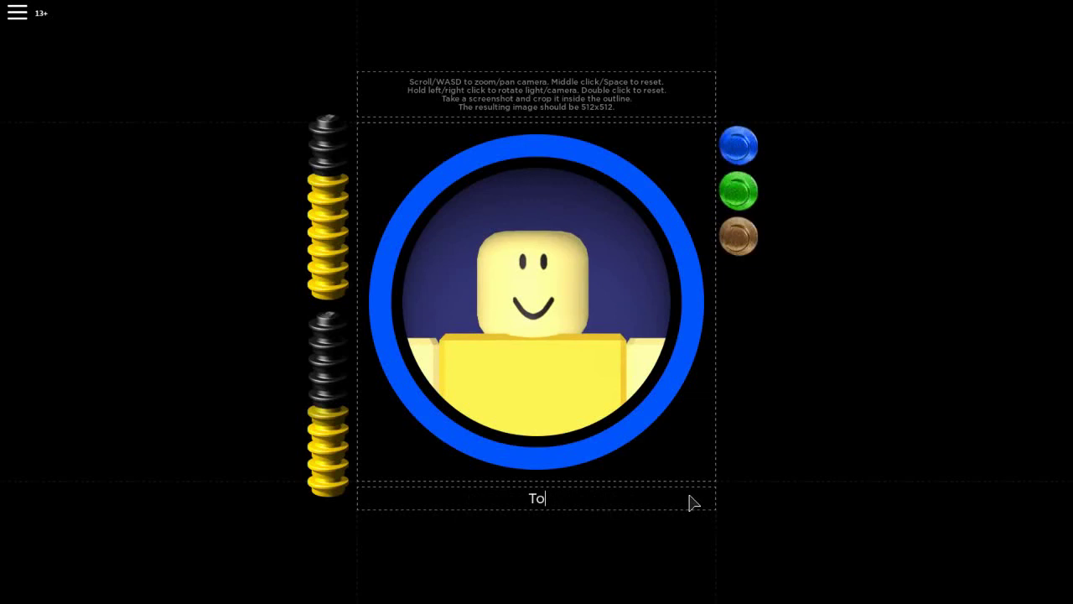
{"action": "type", "text": "fuu"}
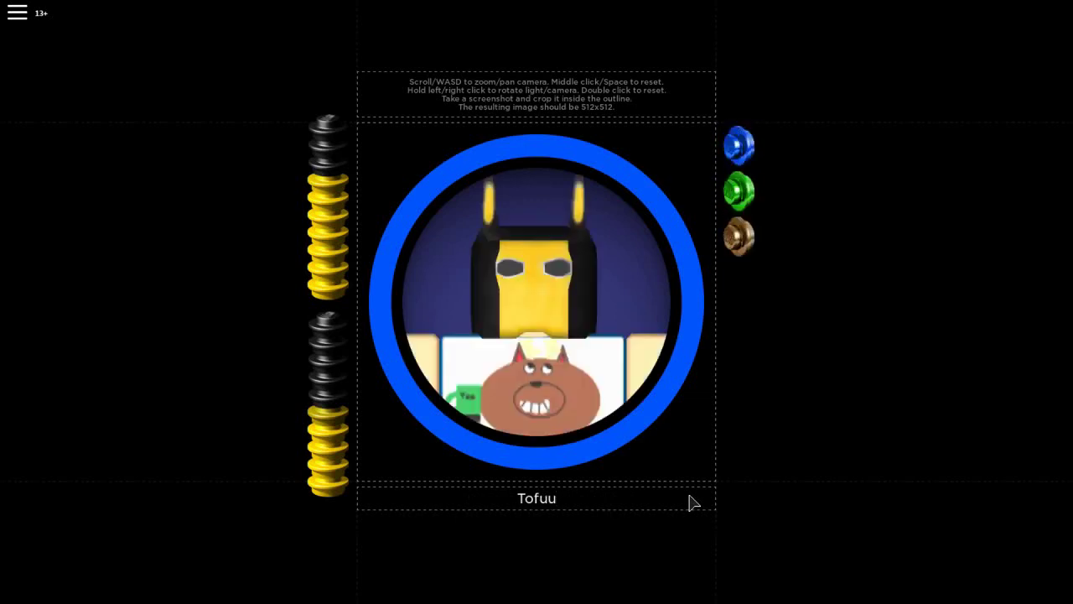
Replace the username with another player's name and load their masked, cat-shirt avatar.
{"action": "left_click", "coordinate": [651, 498]}
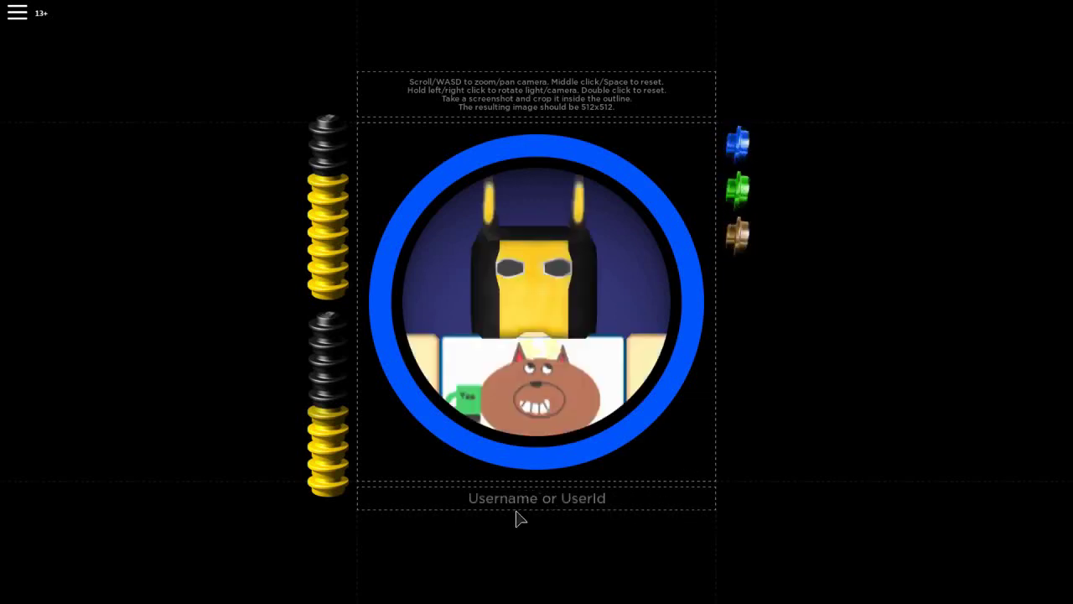
{"action": "type", "text": "Ex"}
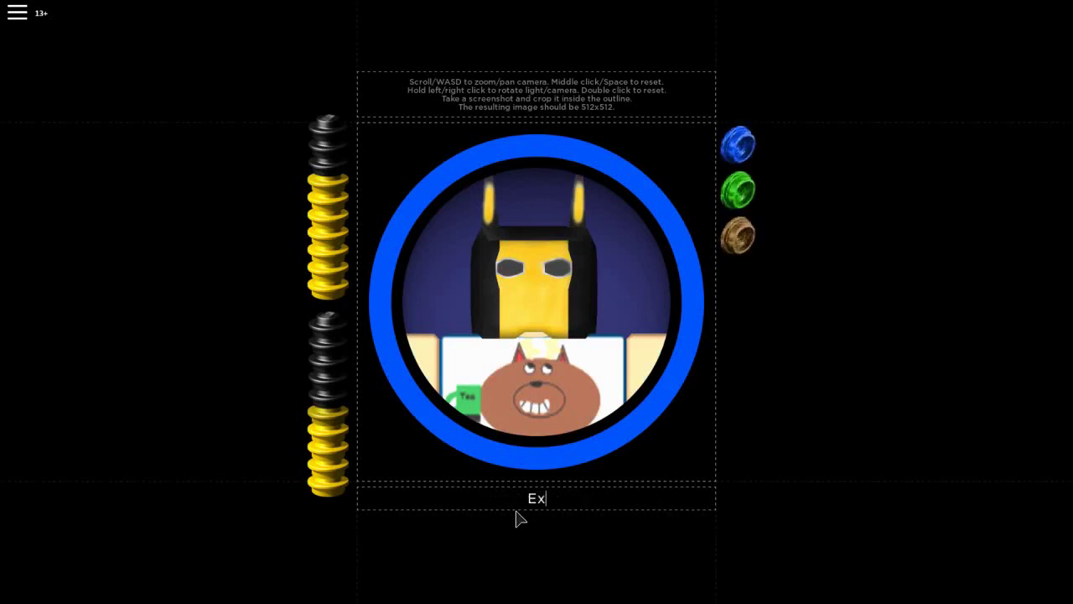
{"action": "type", "text": "io"}
{"action": "key", "text": "BackSpace"}
{"action": "key", "text": "BackSpace"}
{"action": "key", "text": "BackSpace"}
{"action": "key", "text": "BackSpace"}
{"action": "type", "text": "CLevi"}
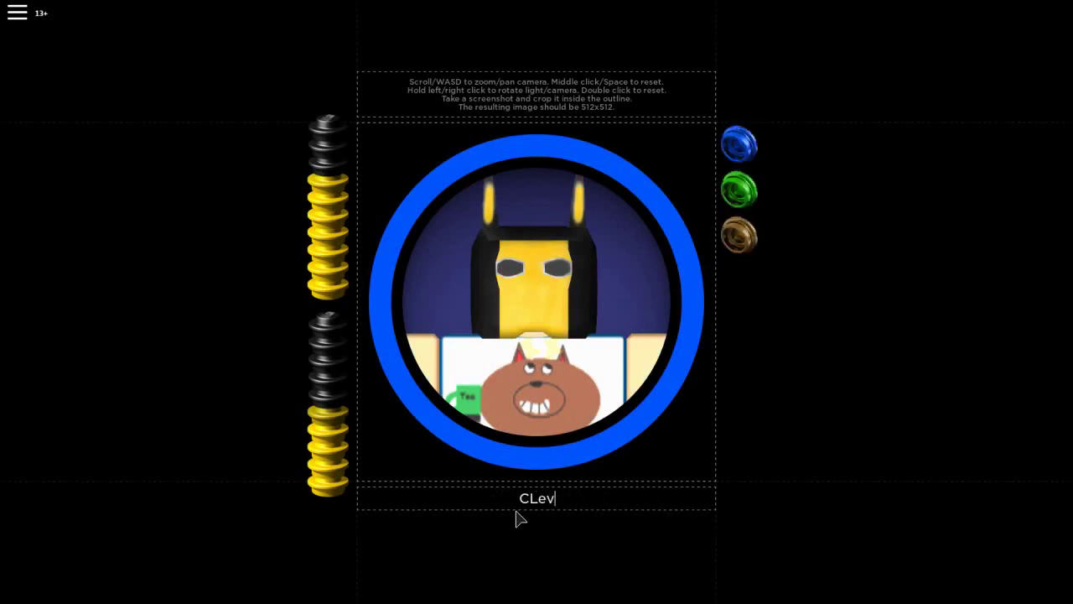
{"action": "key", "text": "BackSpace"}
{"action": "key", "text": "BackSpace"}
{"action": "key", "text": "BackSpace"}
{"action": "type", "text": "le"}
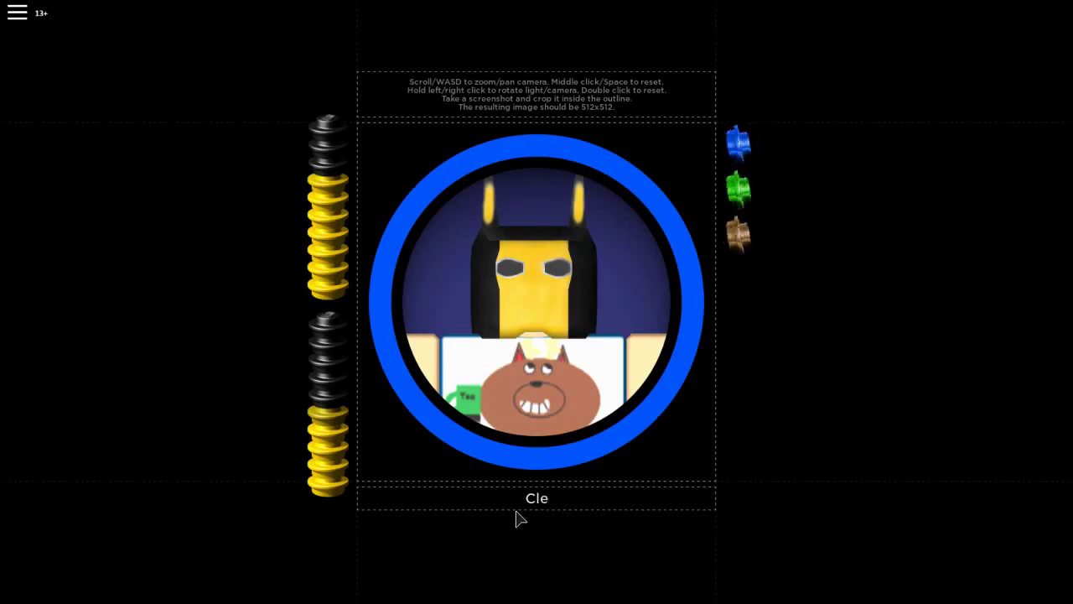
{"action": "type", "text": "ver"}
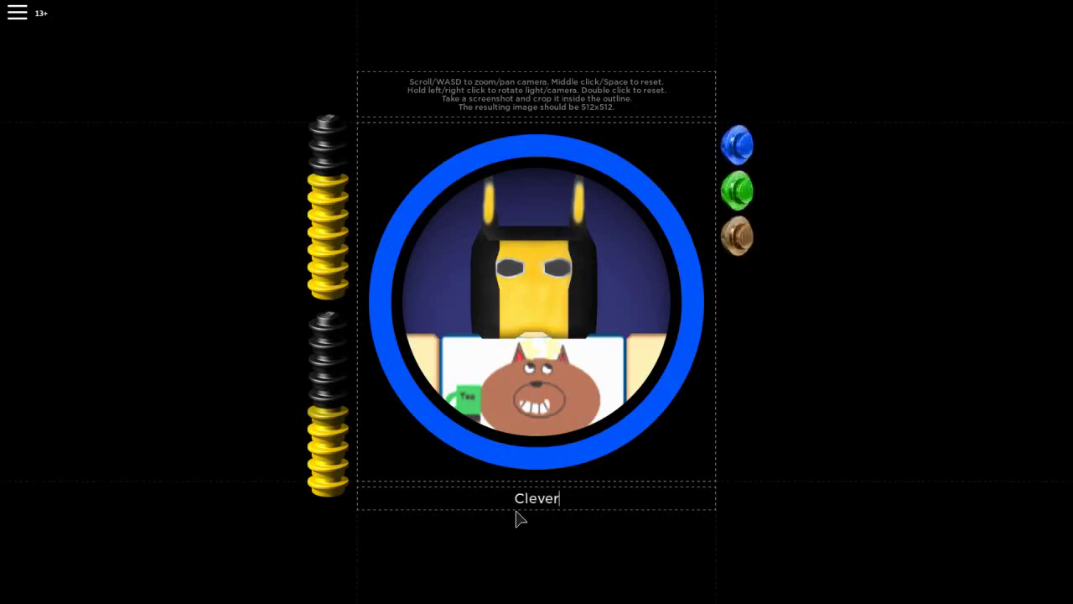
{"action": "type", "text": " C"}
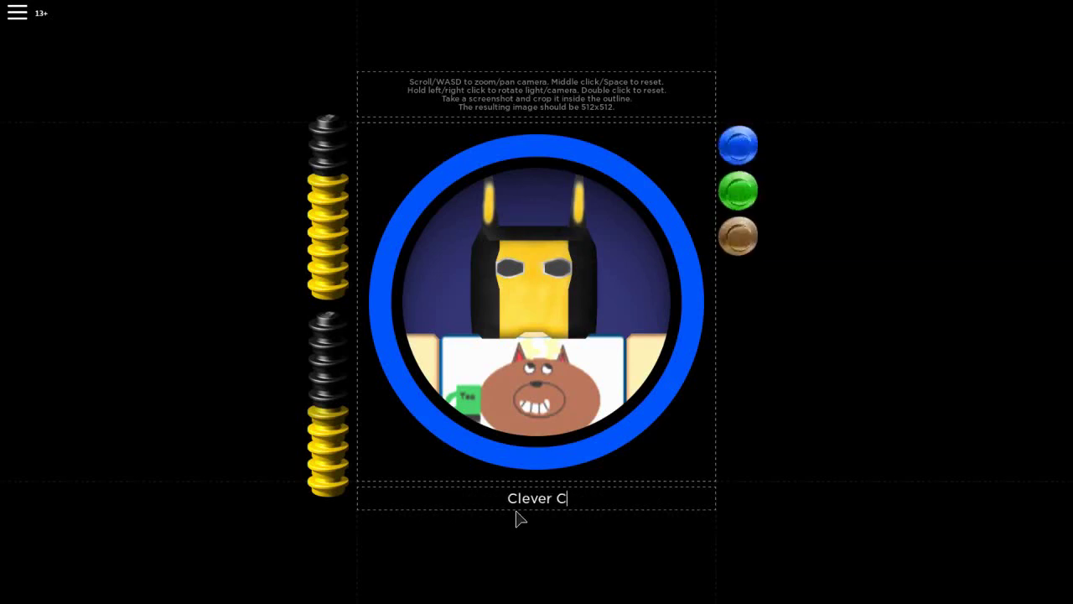
{"action": "type", "text": "hicken"}
{"action": "key", "text": "Return"}
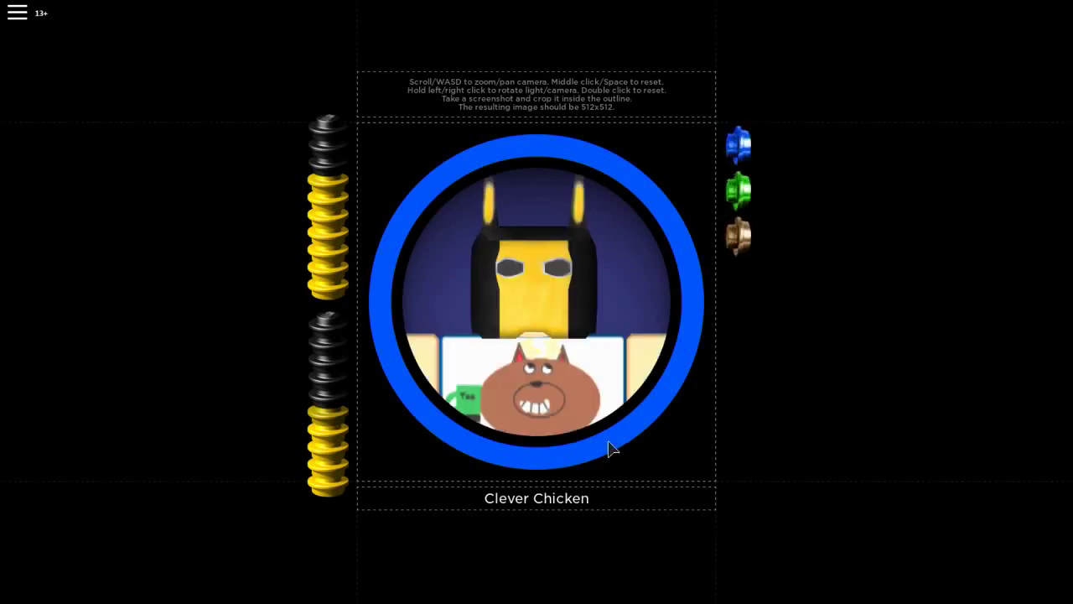
Load the chicken-costume avatar, then the corrected name of the red-haired top-hat player.
{"action": "left_click", "coordinate": [606, 498]}
{"action": "type", "text": "A"}
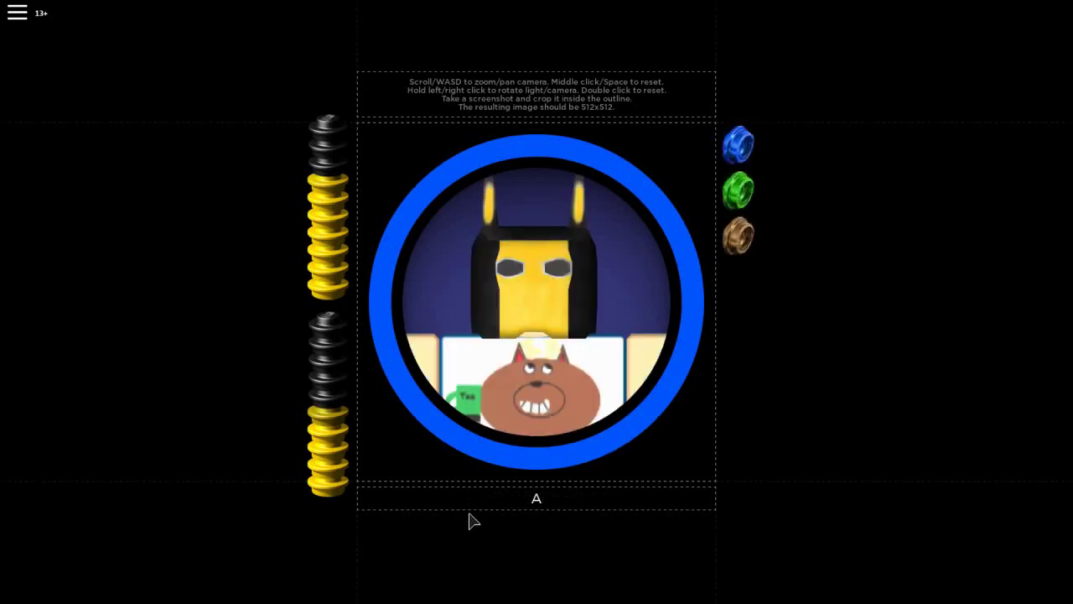
{"action": "type", "text": "random"}
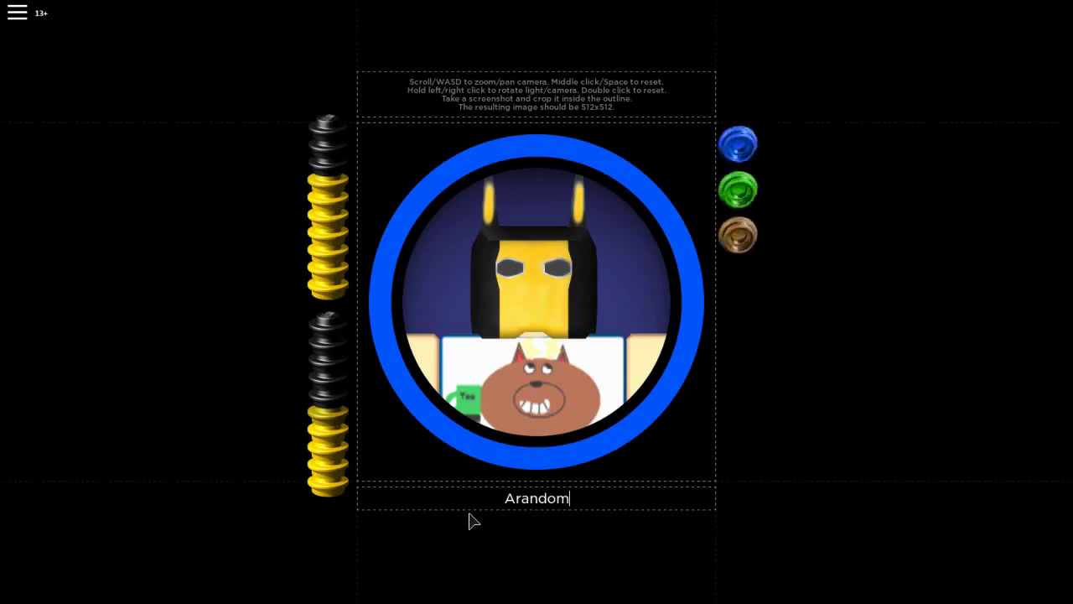
{"action": "type", "text": "guygam"}
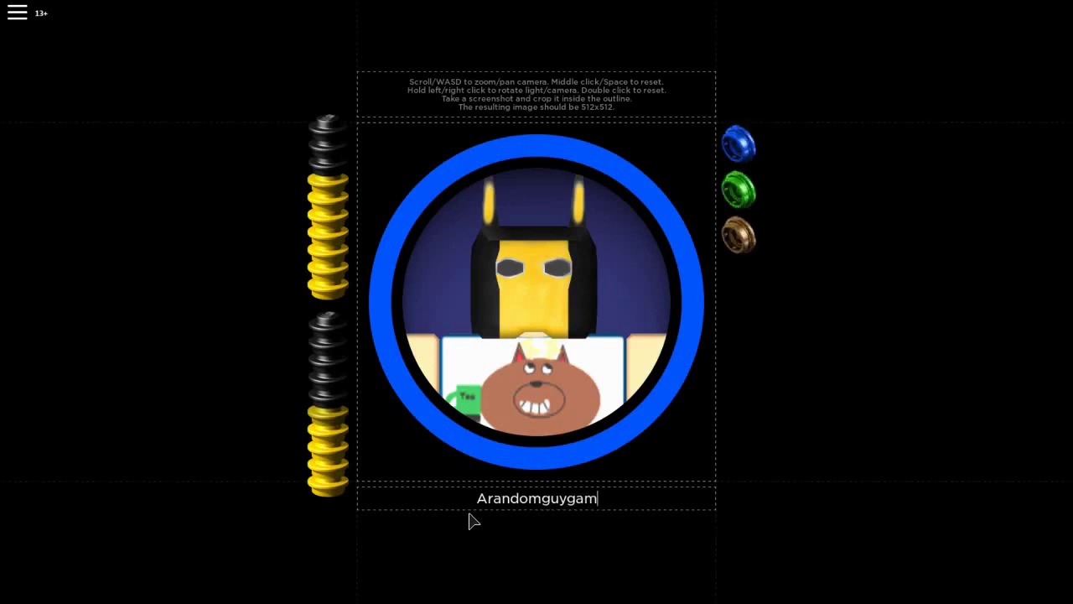
{"action": "type", "text": "er"}
{"action": "key", "text": "Return"}
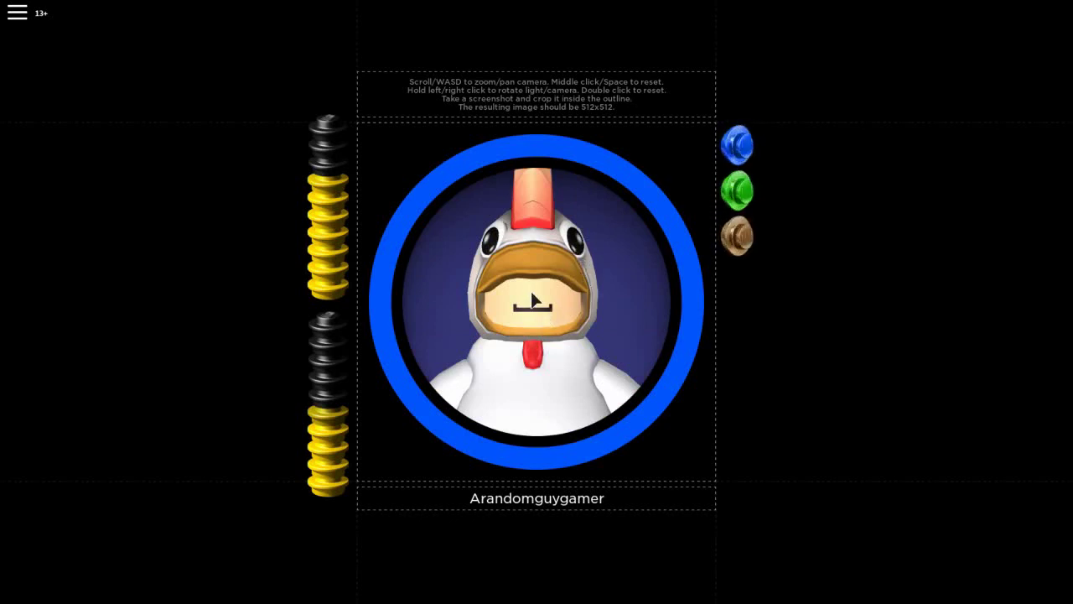
{"action": "left_click", "coordinate": [390, 495]}
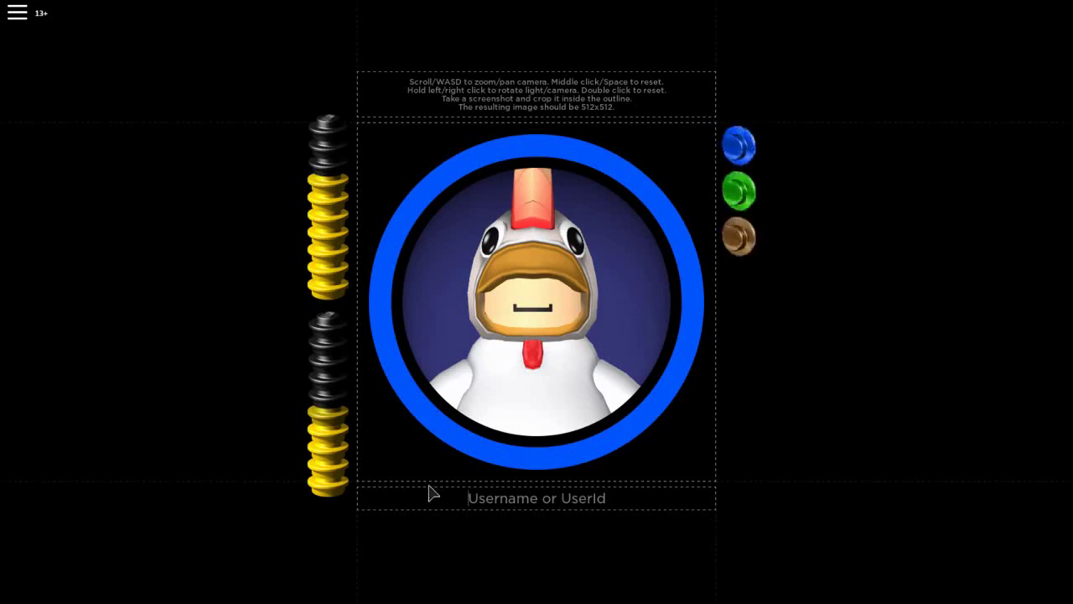
{"action": "type", "text": "jax"}
{"action": "key", "text": "BackSpace"}
{"action": "type", "text": "c"}
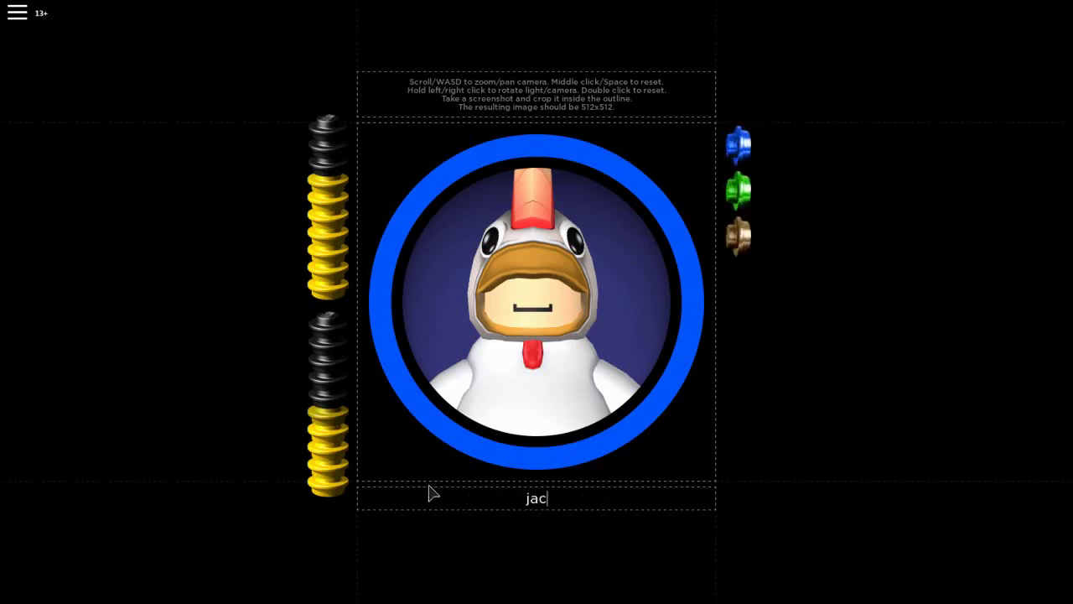
{"action": "type", "text": "kolean"}
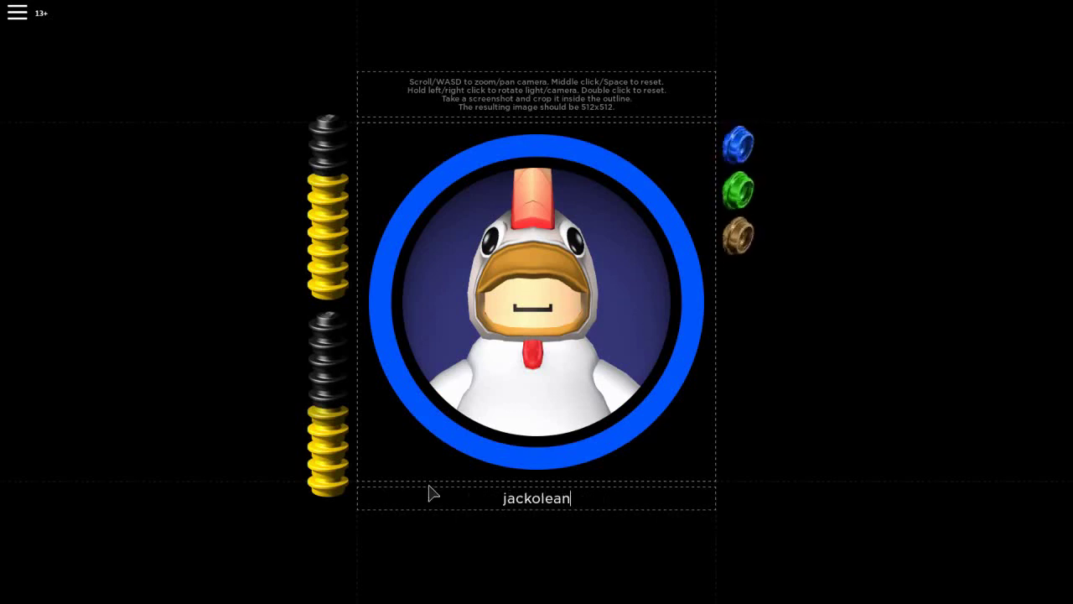
{"action": "type", "text": "tin"}
{"action": "key", "text": "Return"}
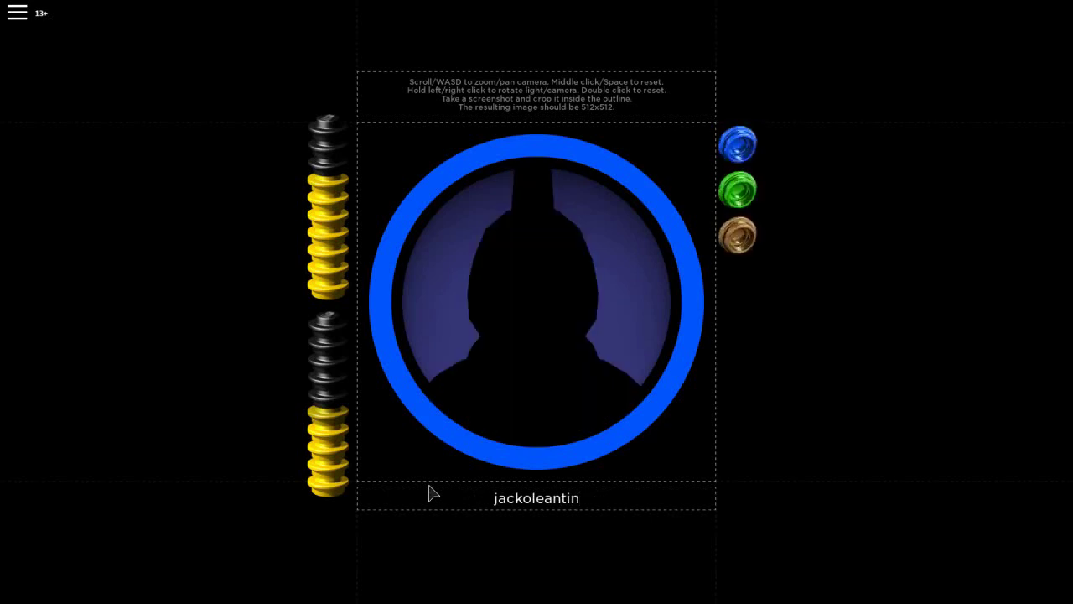